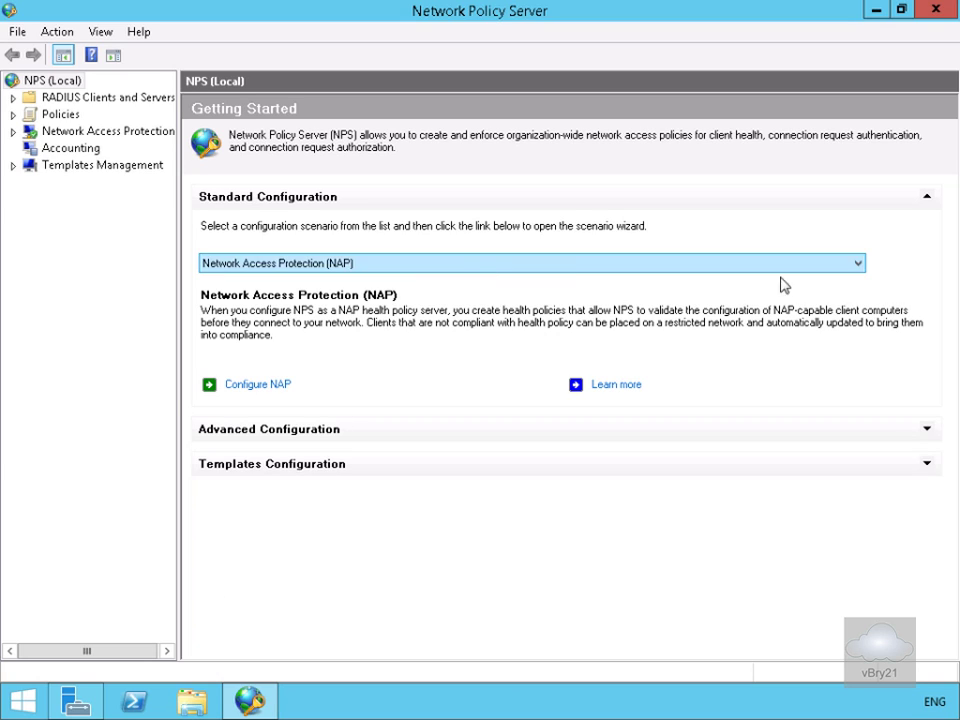
# Select 'RADIUS server for Dial-Up or VPN Connections' from the standard configuration scenario list
pyautogui.click(859, 260)
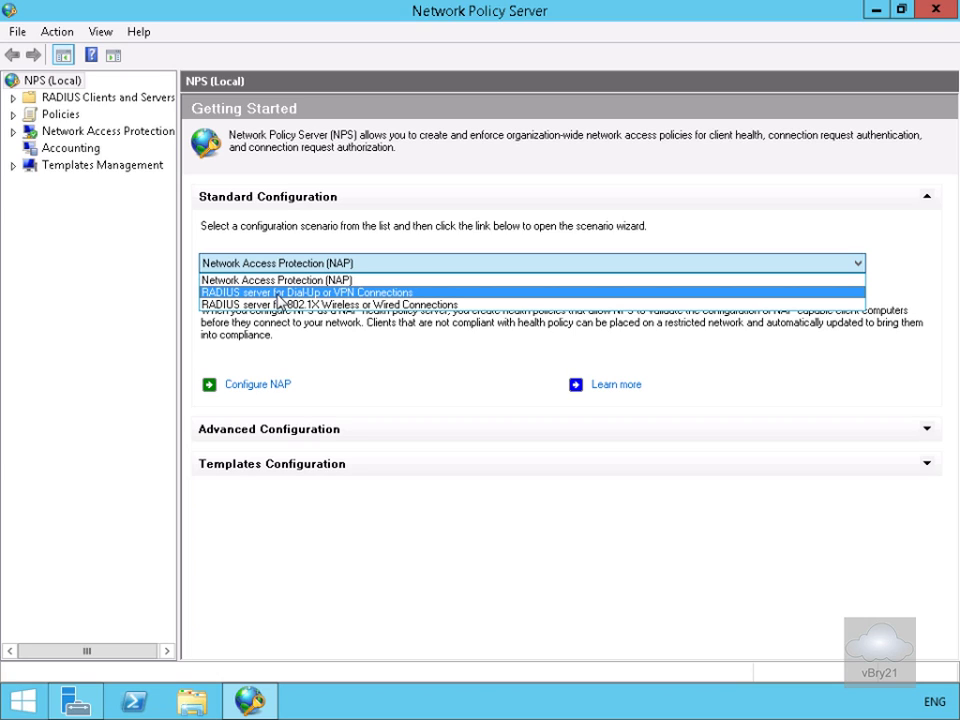
pyautogui.click(279, 293)
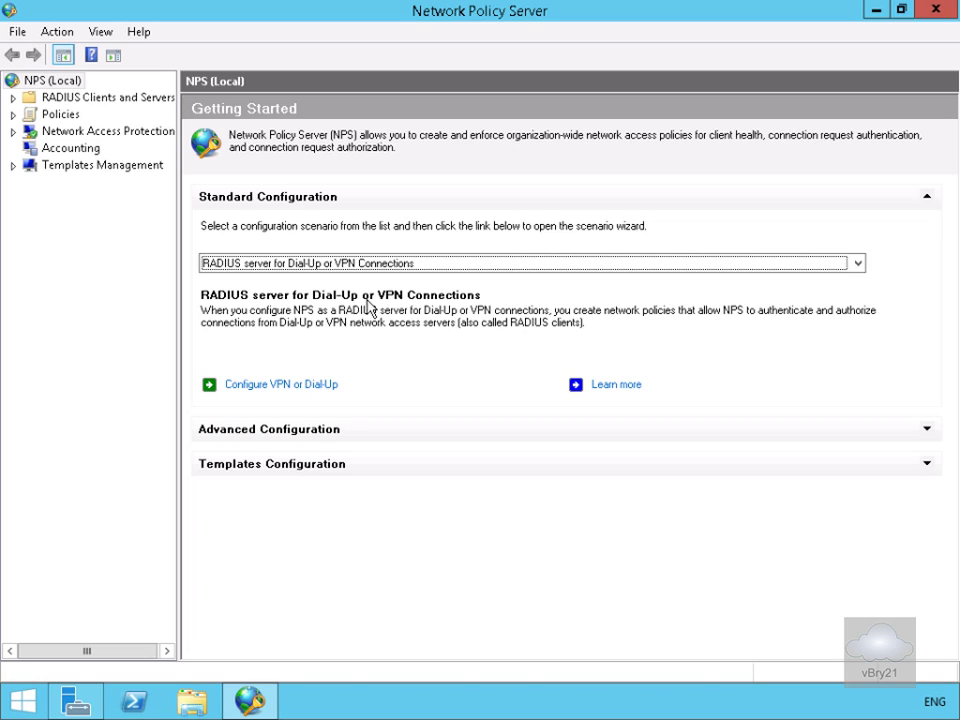
# Launch the Configure VPN or Dial-Up wizard with Virtual Private Network (VPN) Connections as the type
pyautogui.click(303, 386)
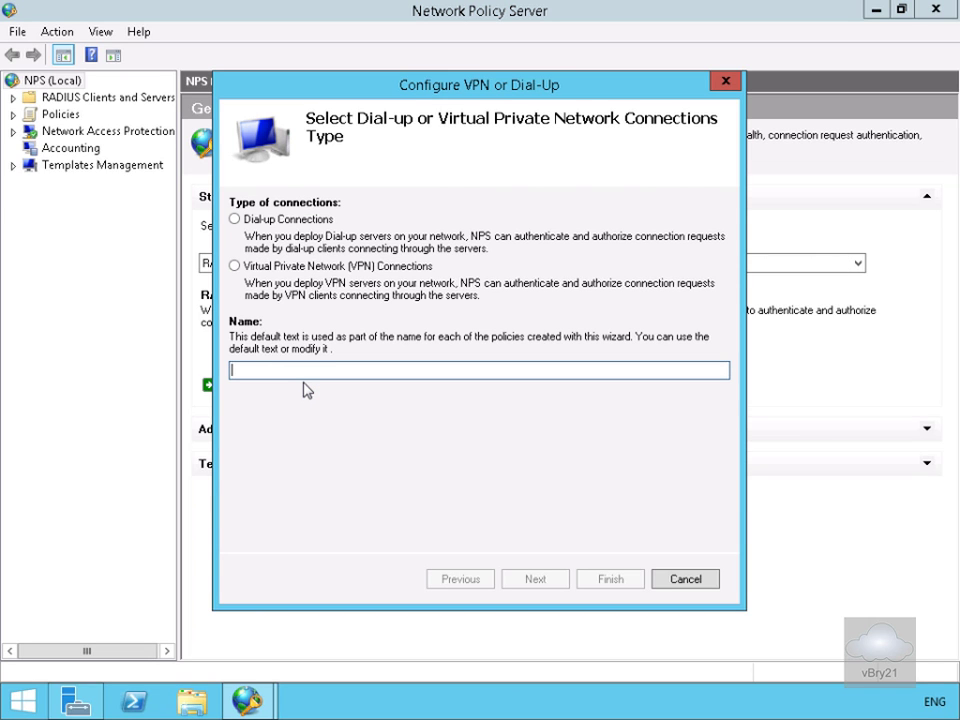
pyautogui.click(289, 267)
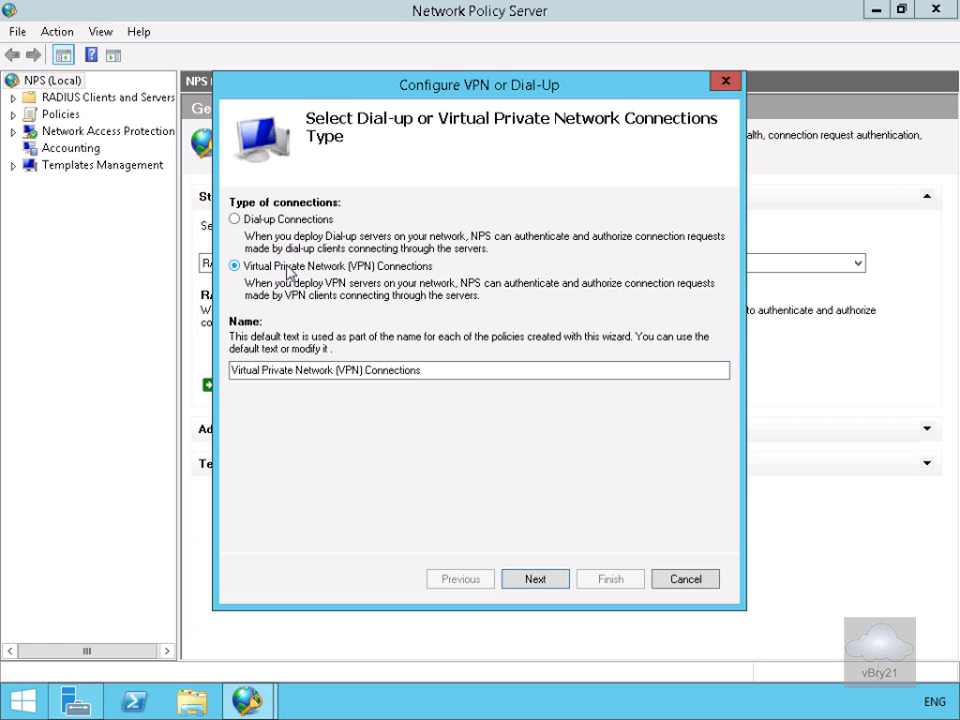
pyautogui.click(535, 579)
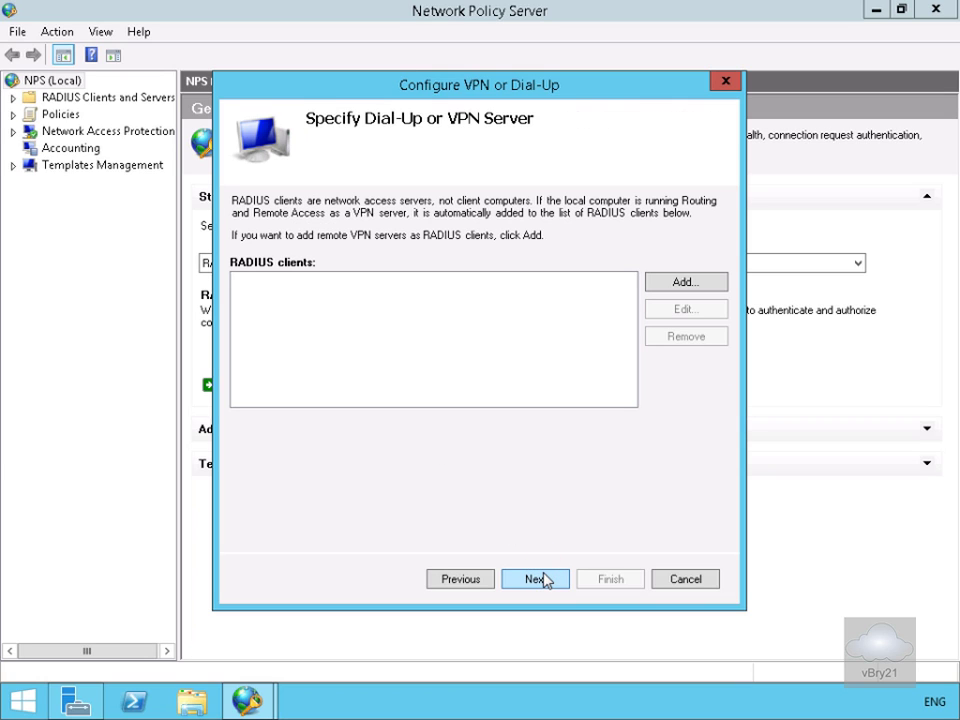
# Add a new RADIUS client named LON-RTR with the verified and resolved address LON-RTR
pyautogui.click(684, 284)
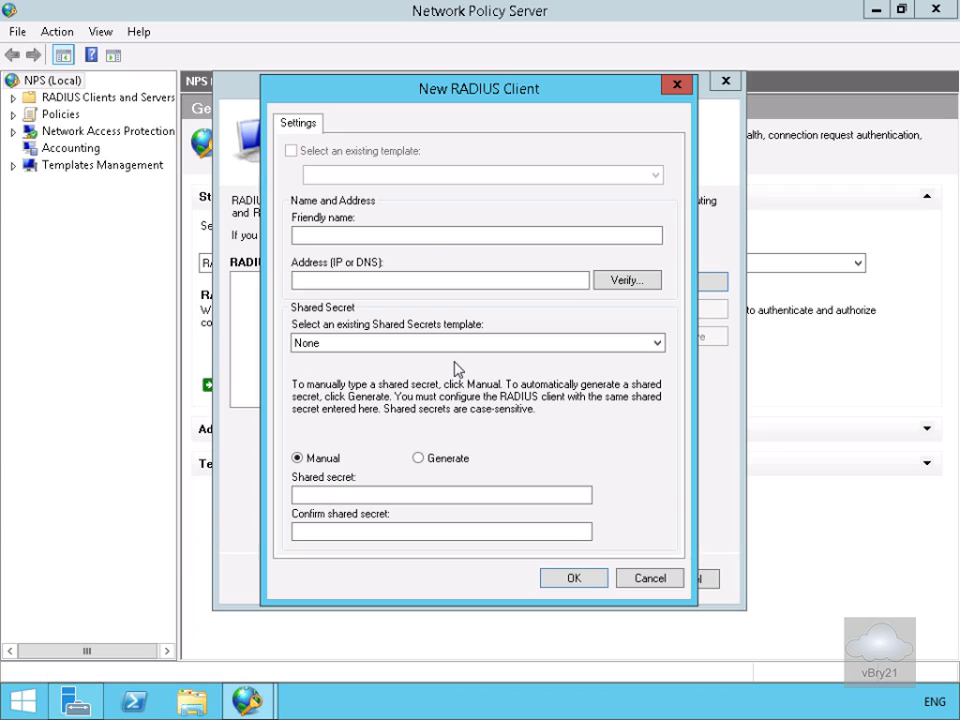
pyautogui.write('LON-RTR')
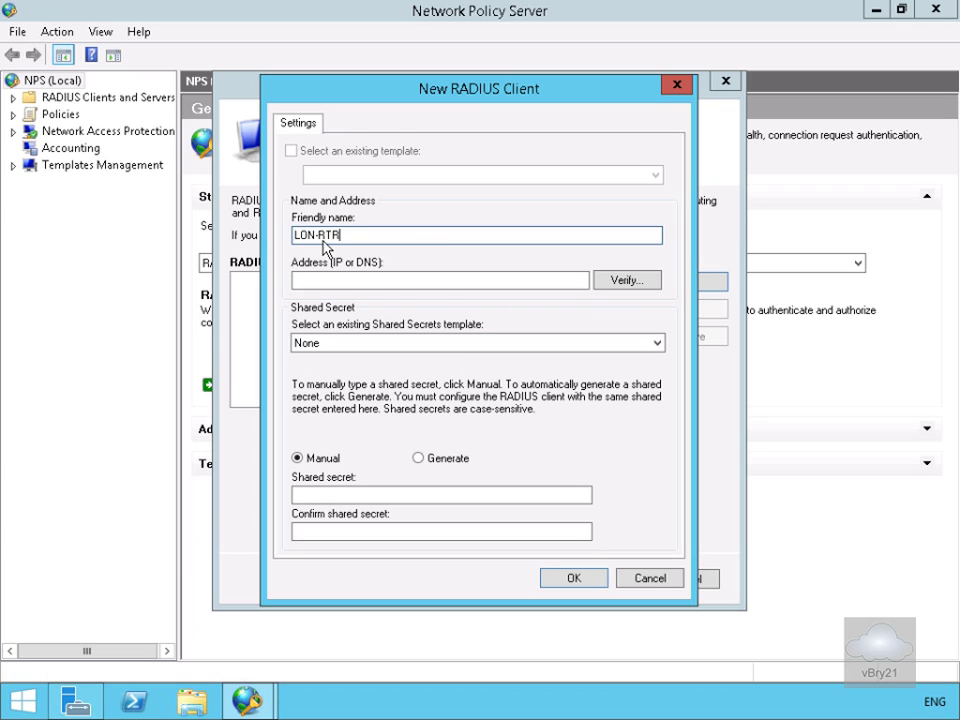
pyautogui.click(641, 282)
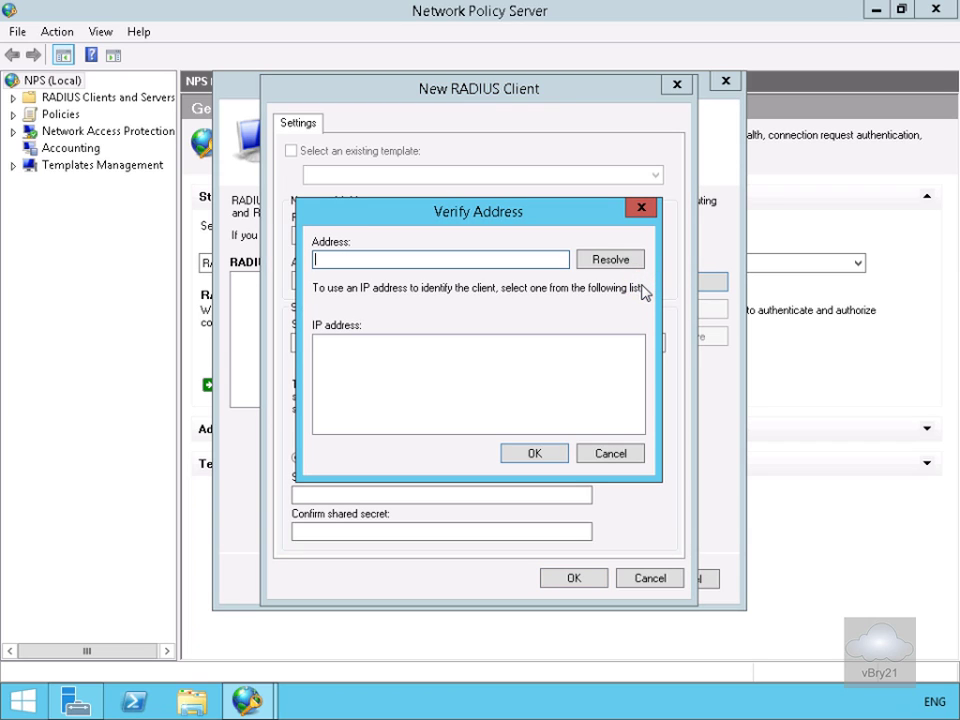
pyautogui.click(438, 262)
pyautogui.write('LON-RTR')
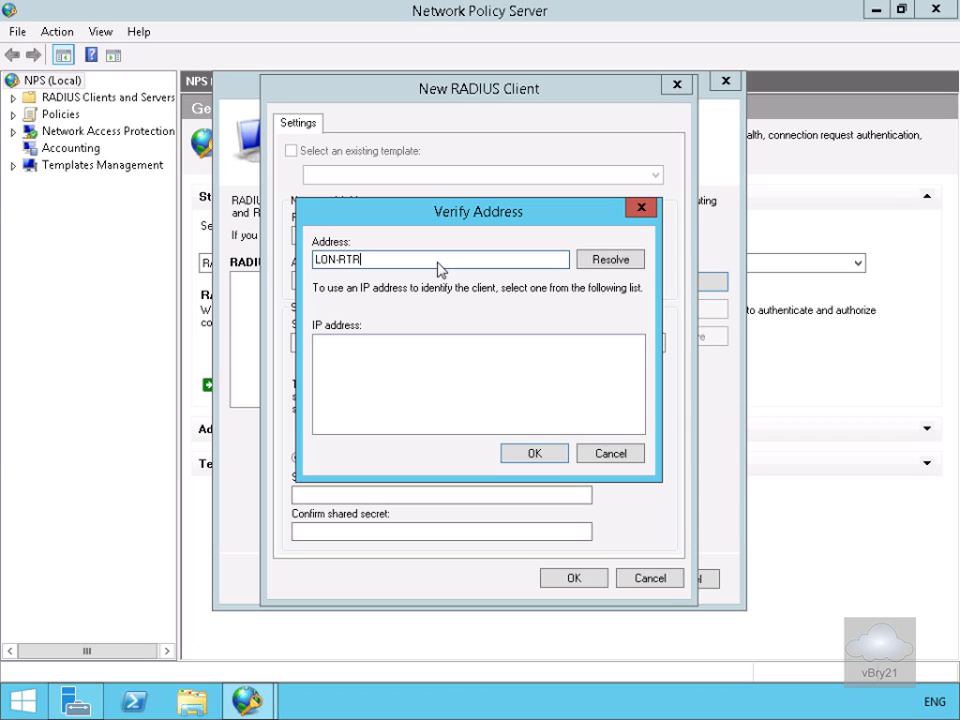
pyautogui.click(594, 259)
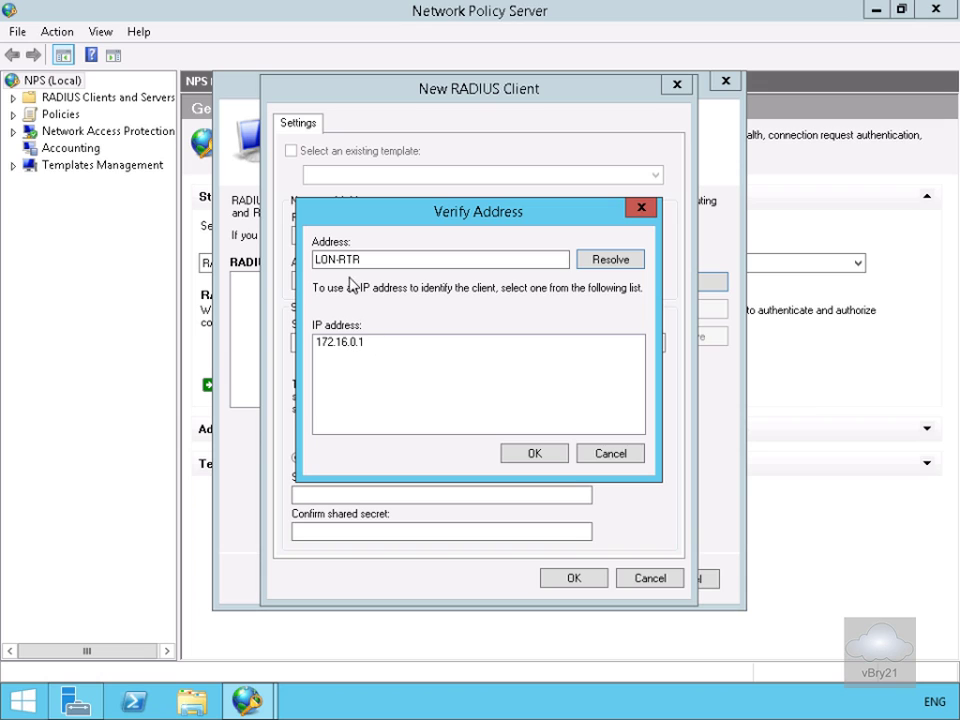
pyautogui.click(534, 454)
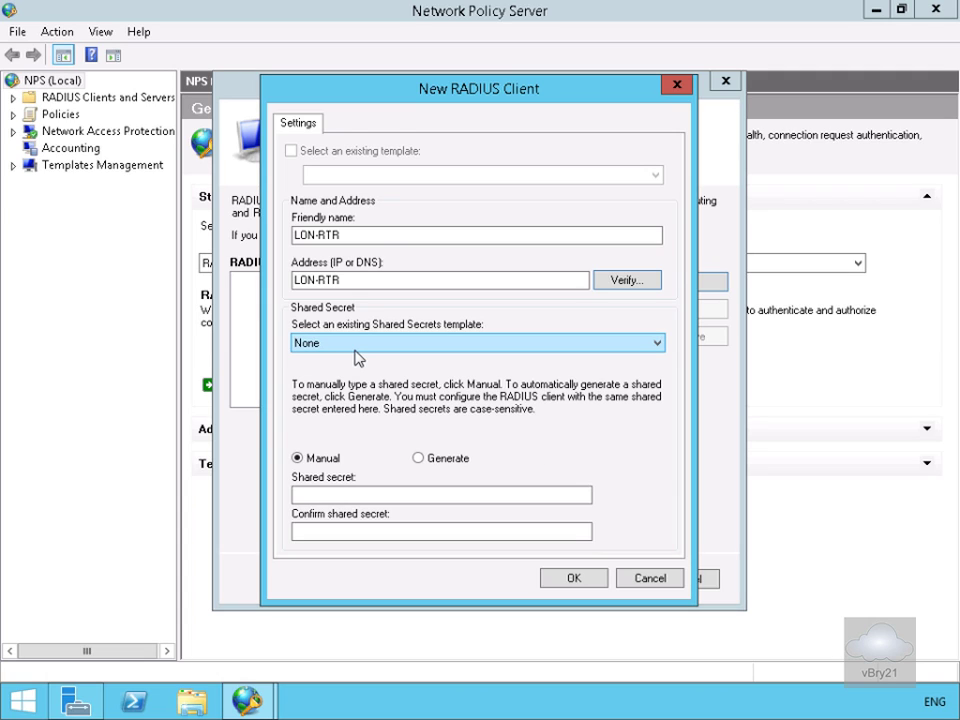
# Enter the client's manual shared secret and move on to confirm it
pyautogui.click(390, 500)
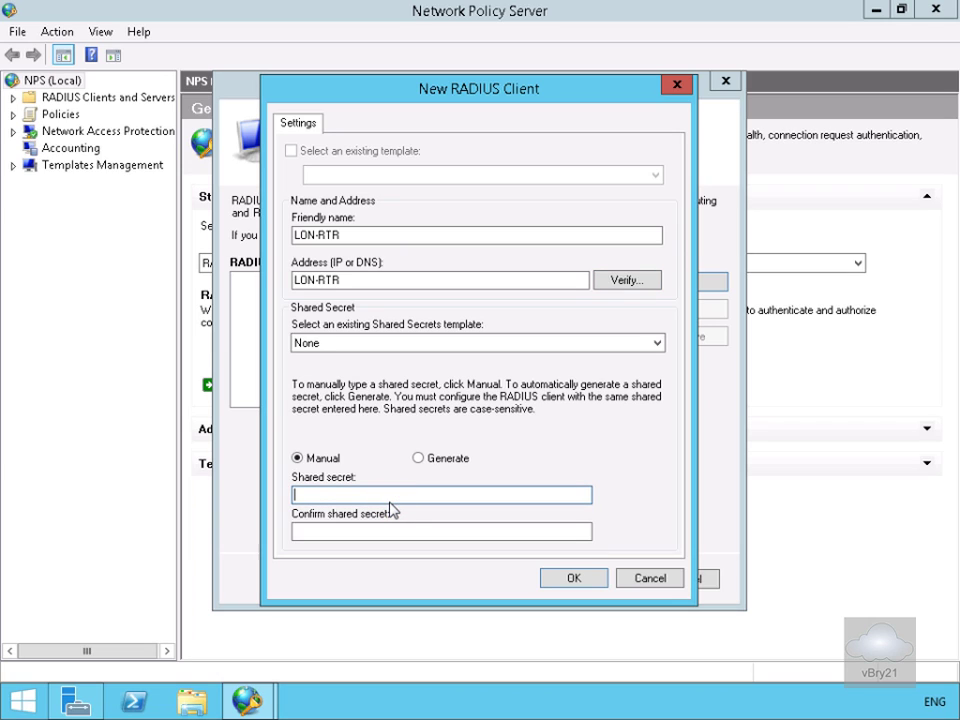
pyautogui.write('Pa$$w0rd')
pyautogui.press('Tab')
pyautogui.write('Pa$$w0rd')
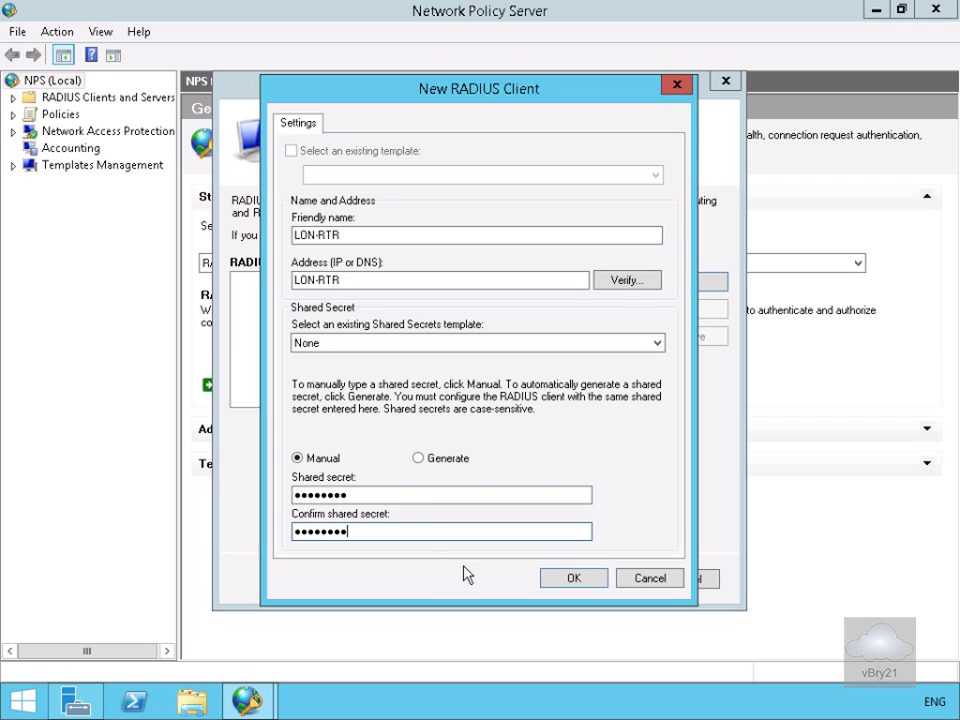
# Save LON-RTR, keep MS-CHAPv2, no group or IP filters, all encryption strengths, blank realm
pyautogui.click(573, 579)
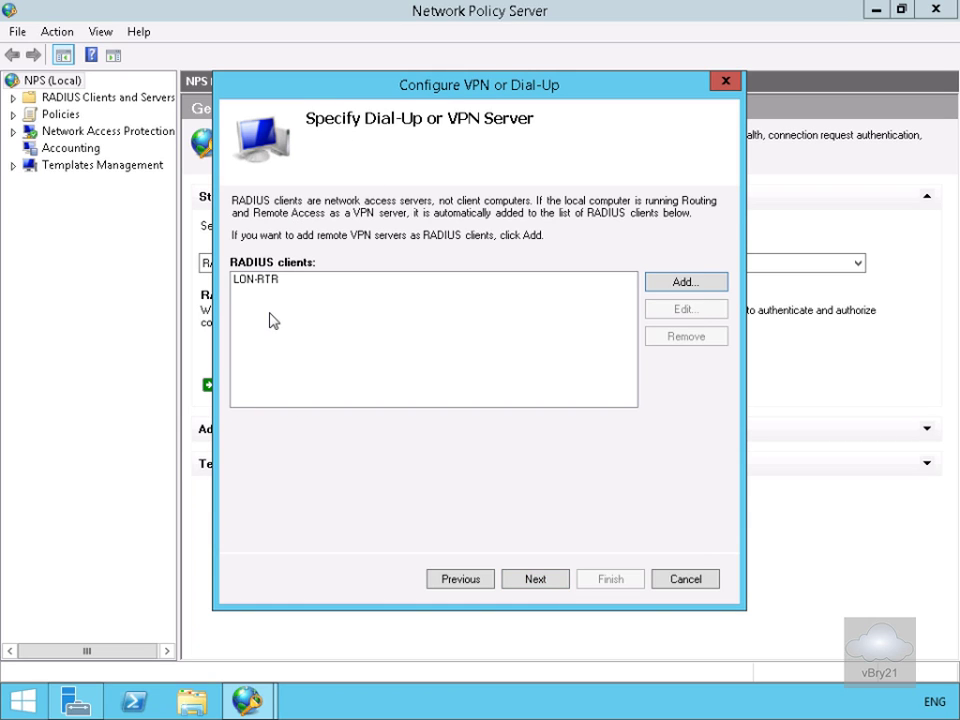
pyautogui.click(536, 580)
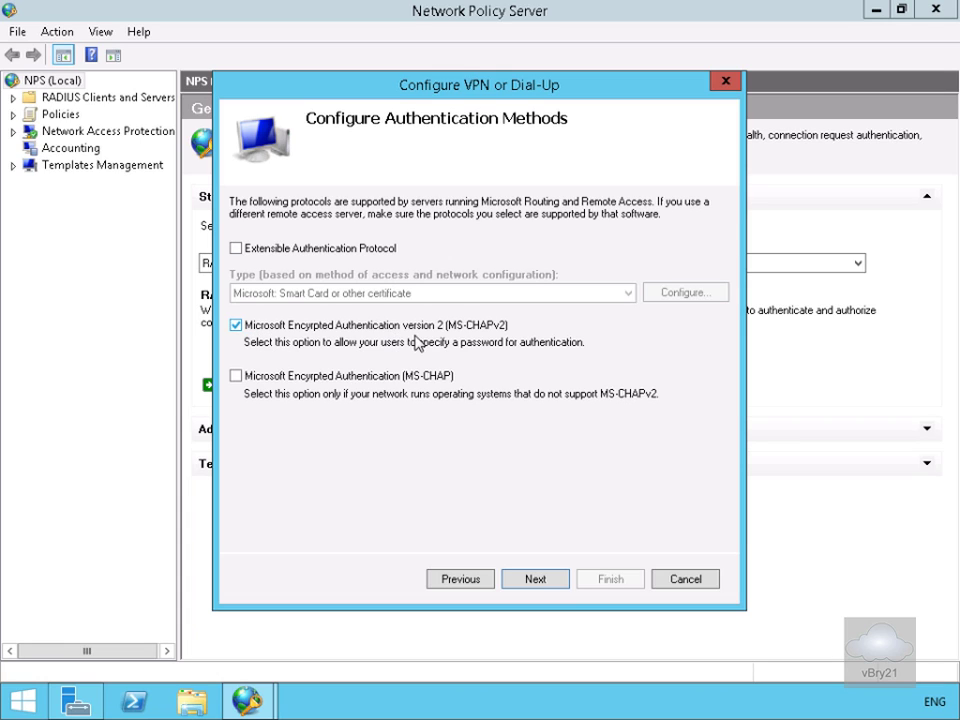
pyautogui.click(559, 582)
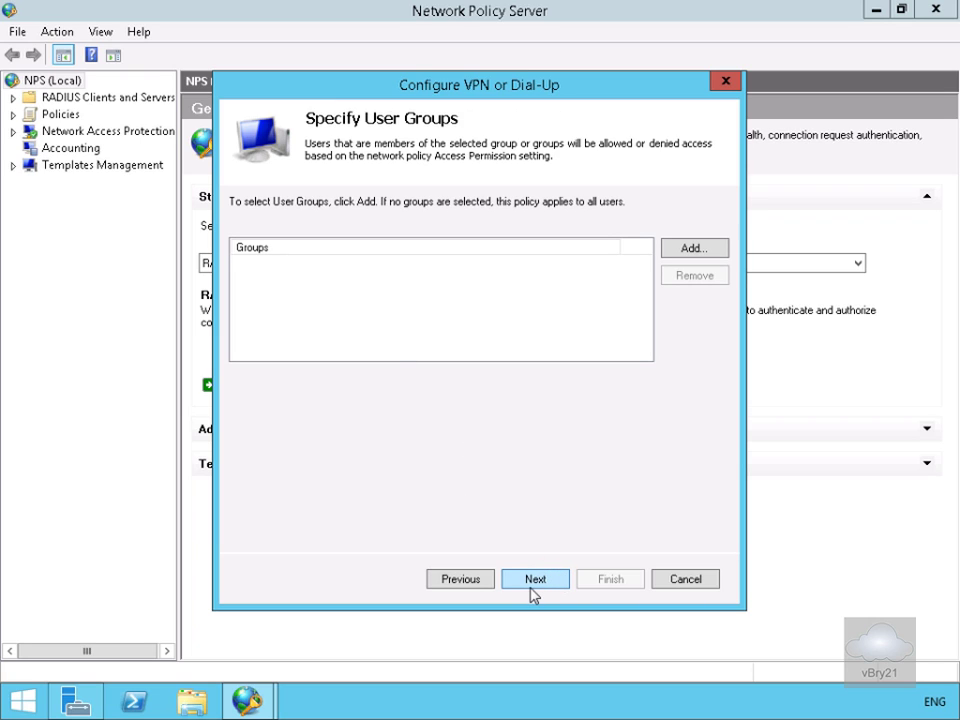
pyautogui.click(531, 589)
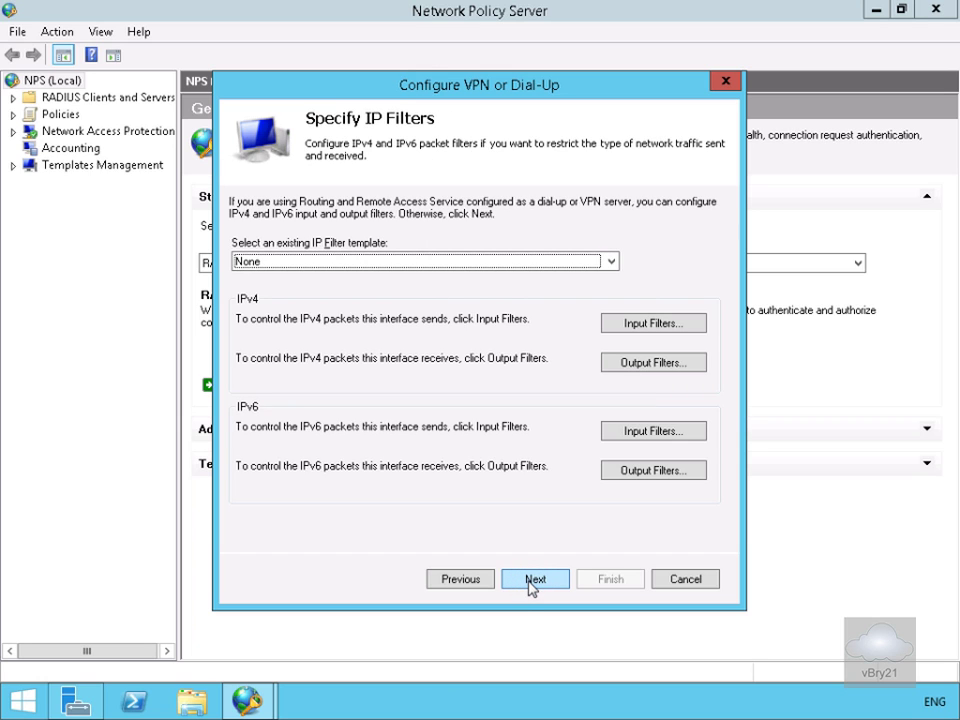
pyautogui.click(531, 580)
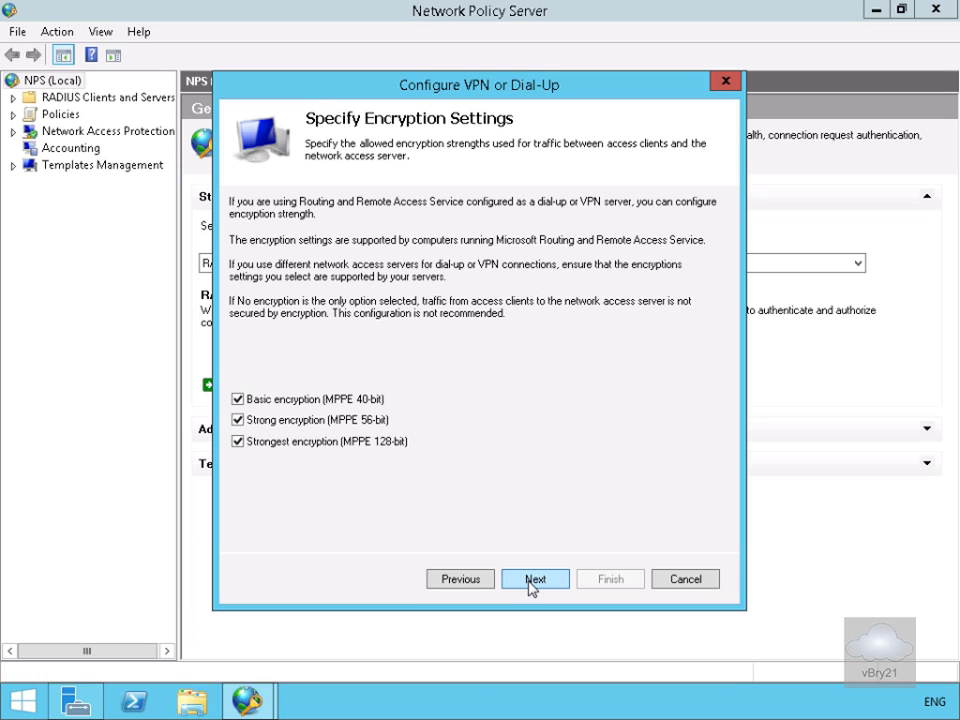
pyautogui.click(531, 580)
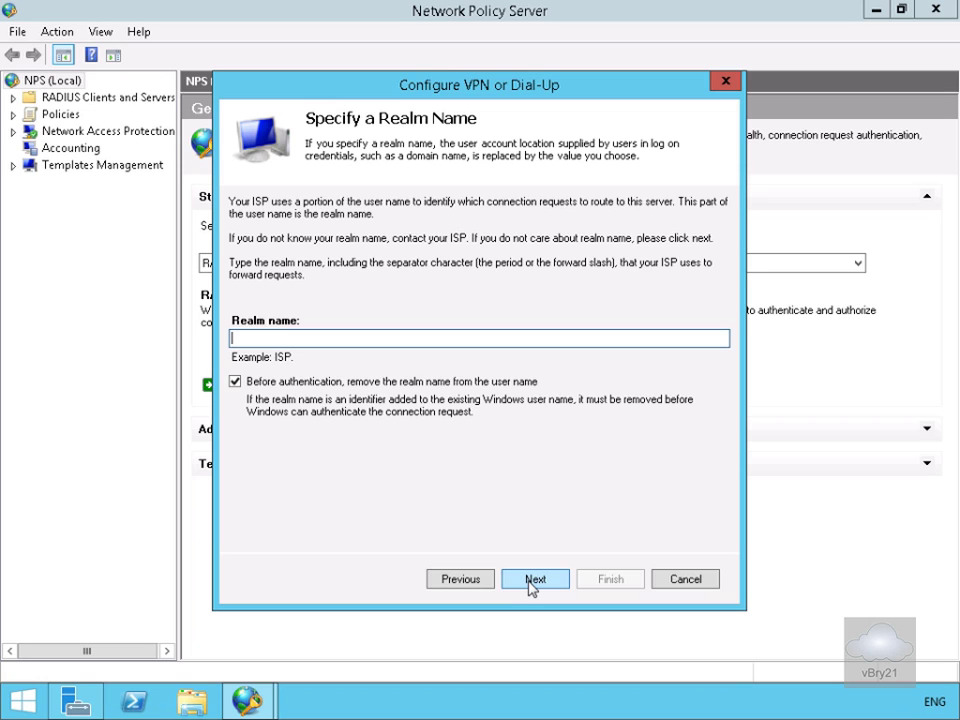
pyautogui.click(531, 582)
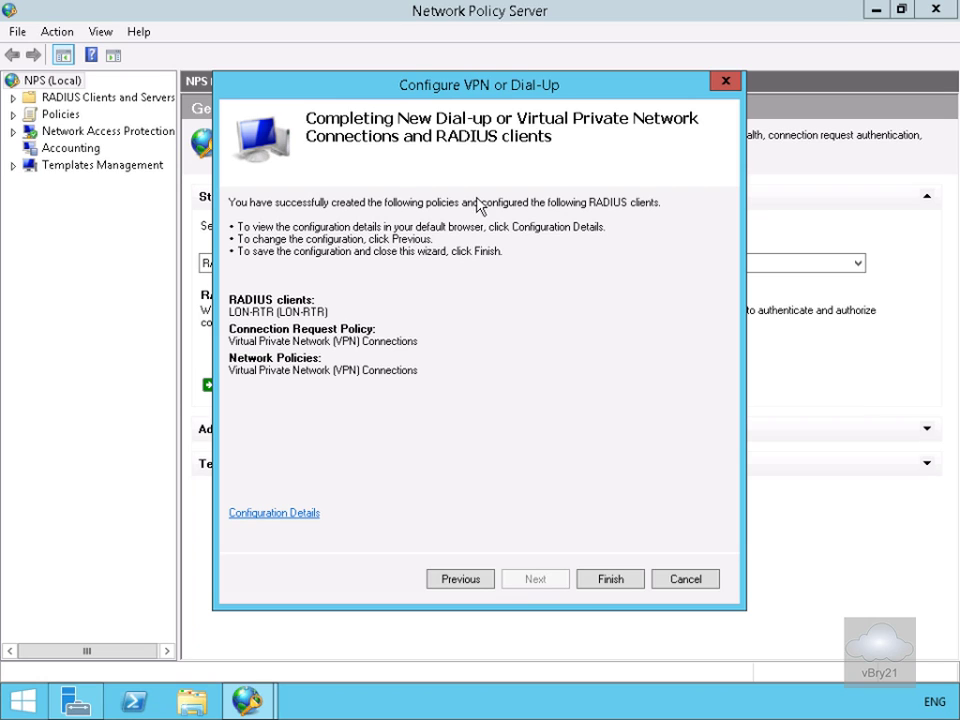
# Finish the wizard, run Export-NpsConfiguration -Path lon-dc1.xml in PowerShell, then type notepad lon-dc1.xml
pyautogui.click(598, 588)
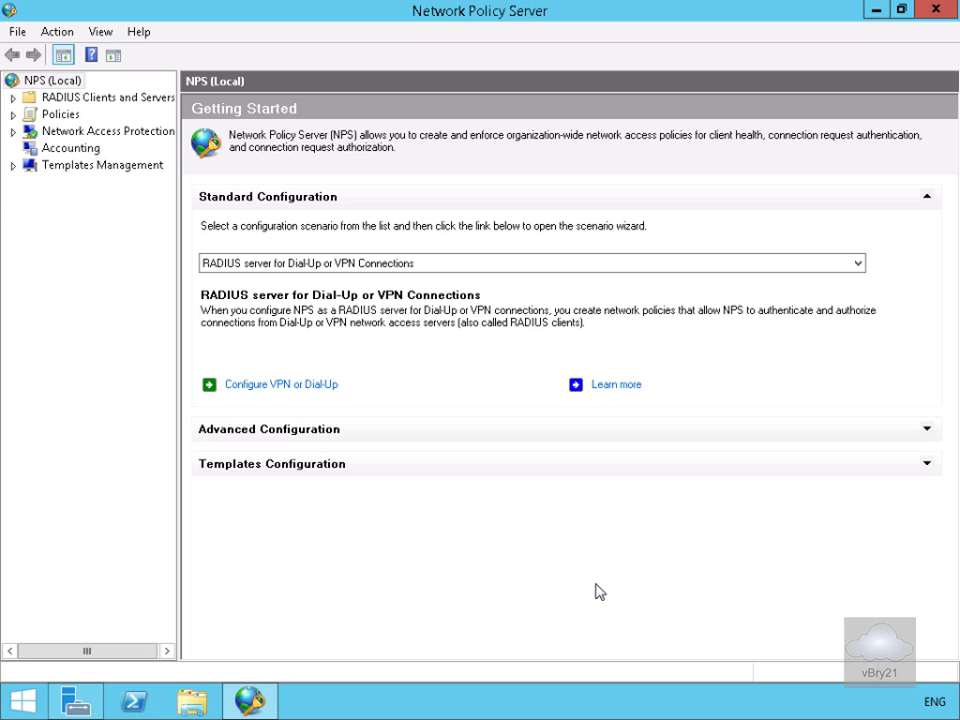
pyautogui.click(139, 699)
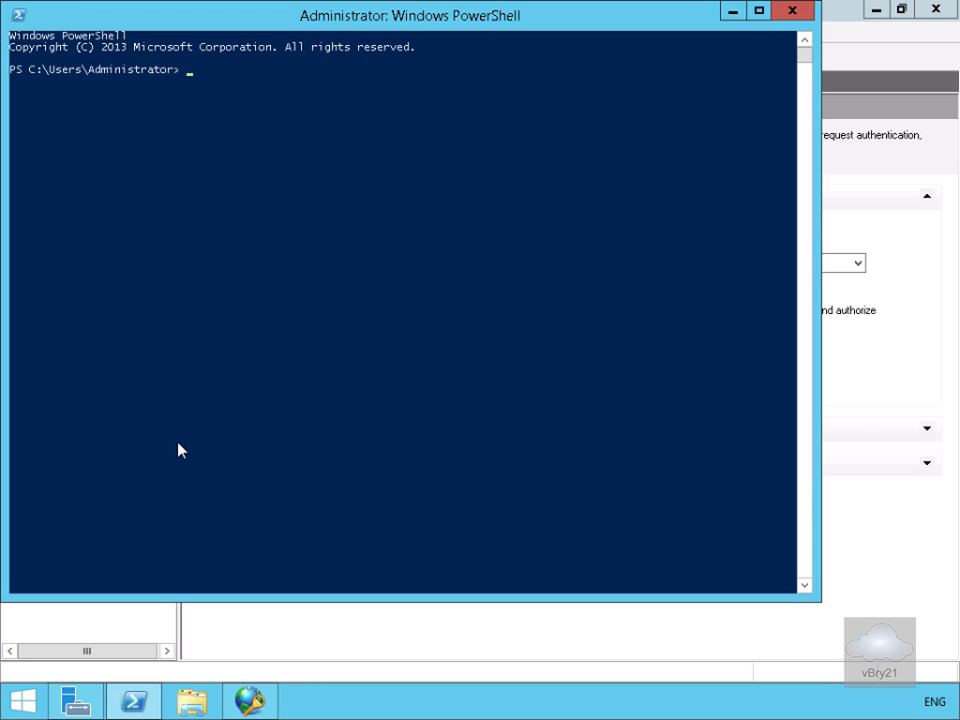
pyautogui.rightClick(266, 463)
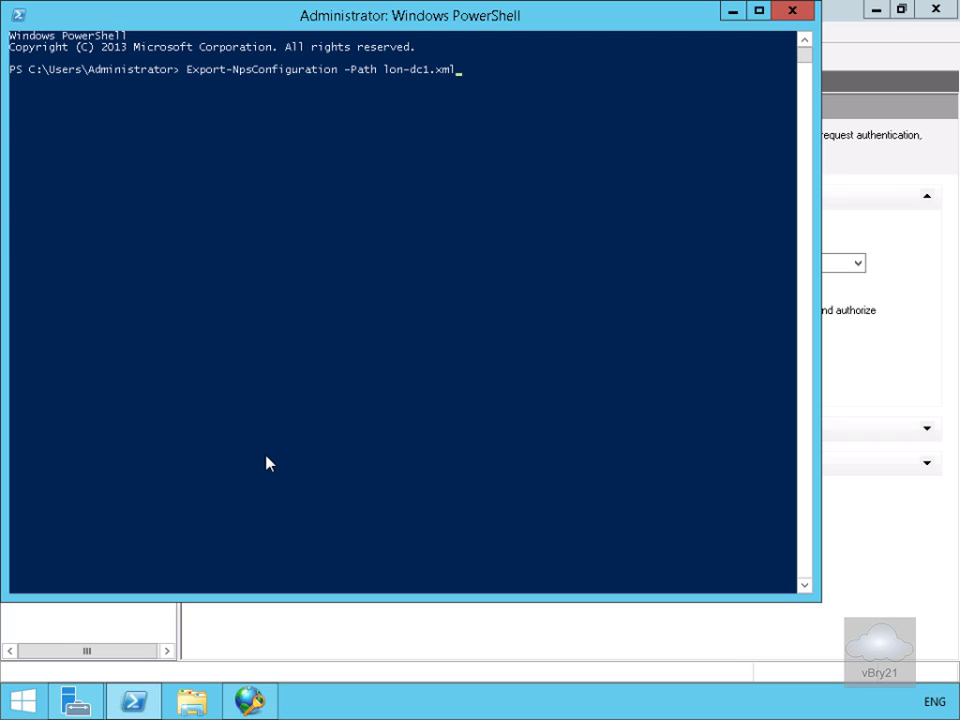
pyautogui.press('Return')
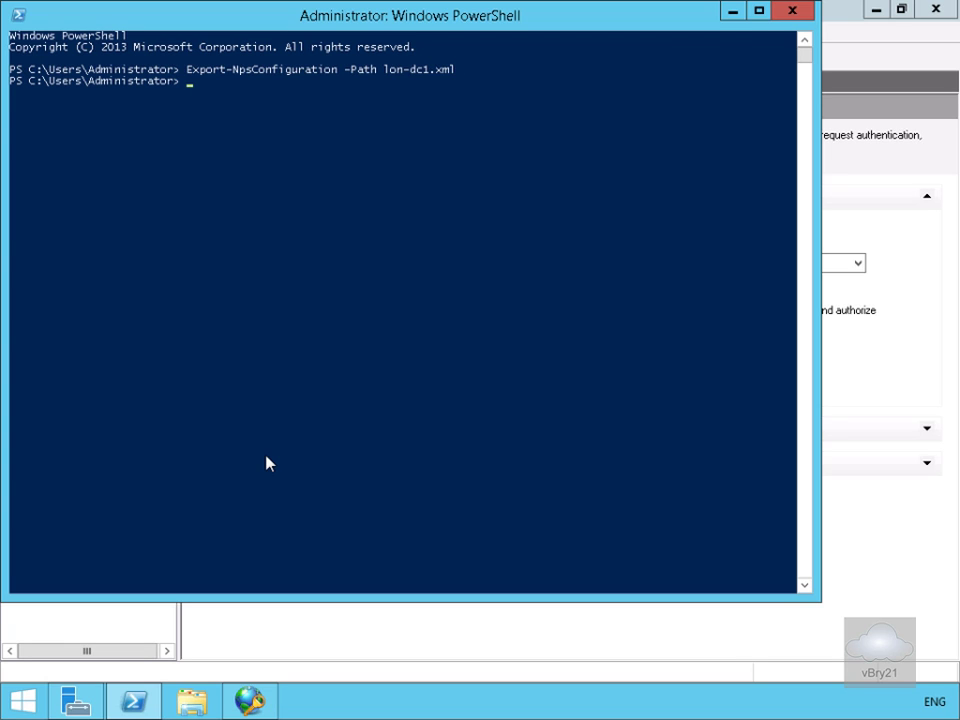
pyautogui.write('notepad lon-dc1.xml')
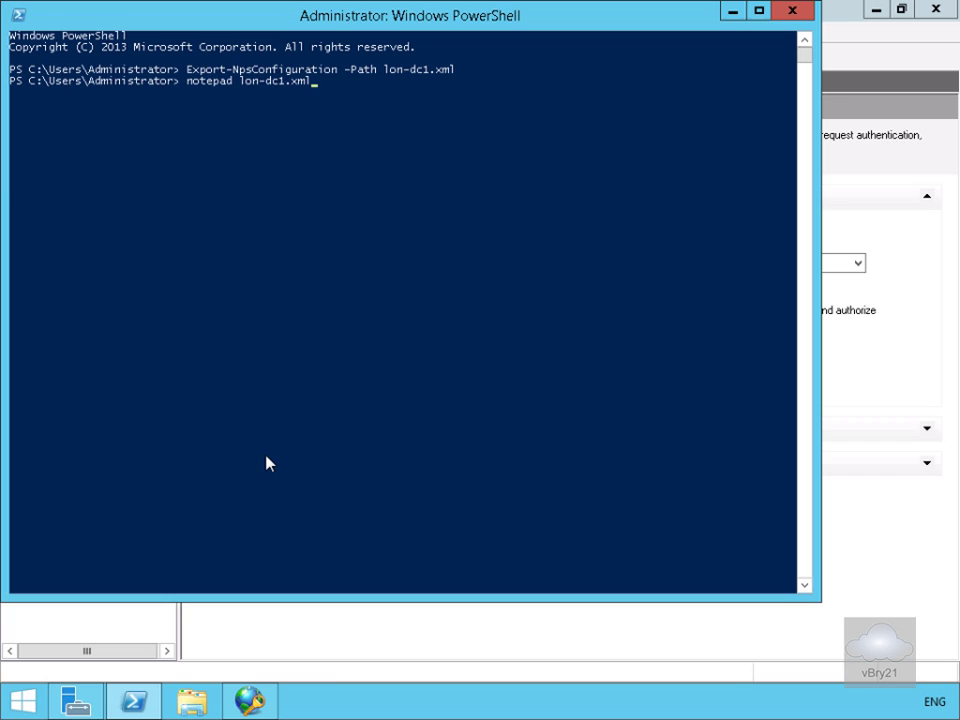
# Open lon-dc1.xml in Notepad and page through the XML, past the LON_RTR client and SDO sections
pyautogui.press('Return')
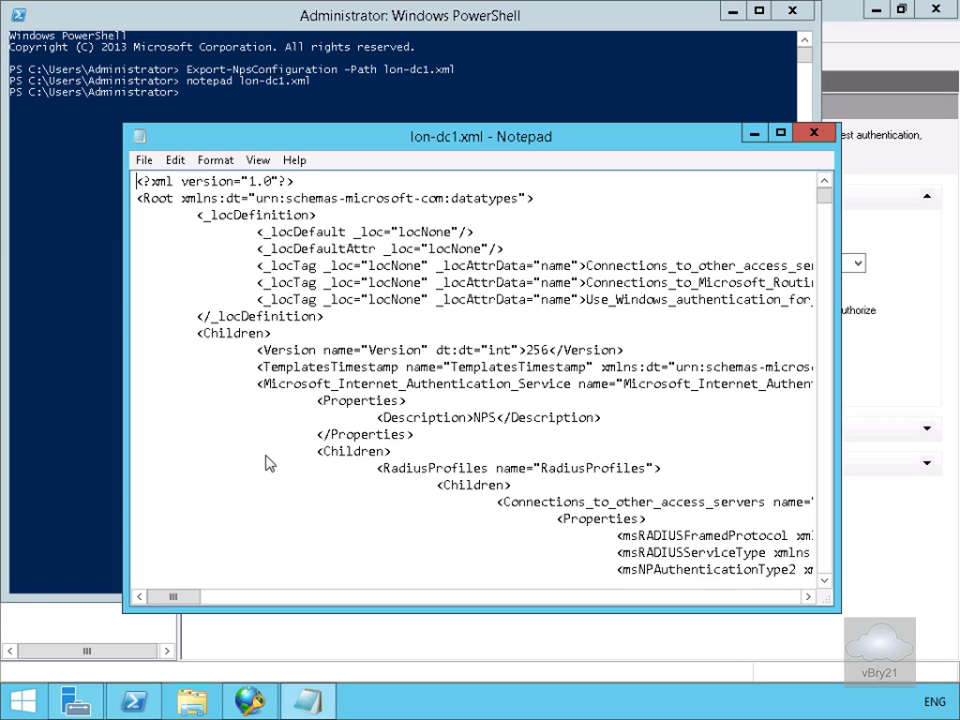
pyautogui.scroll(-10, 357, 388)
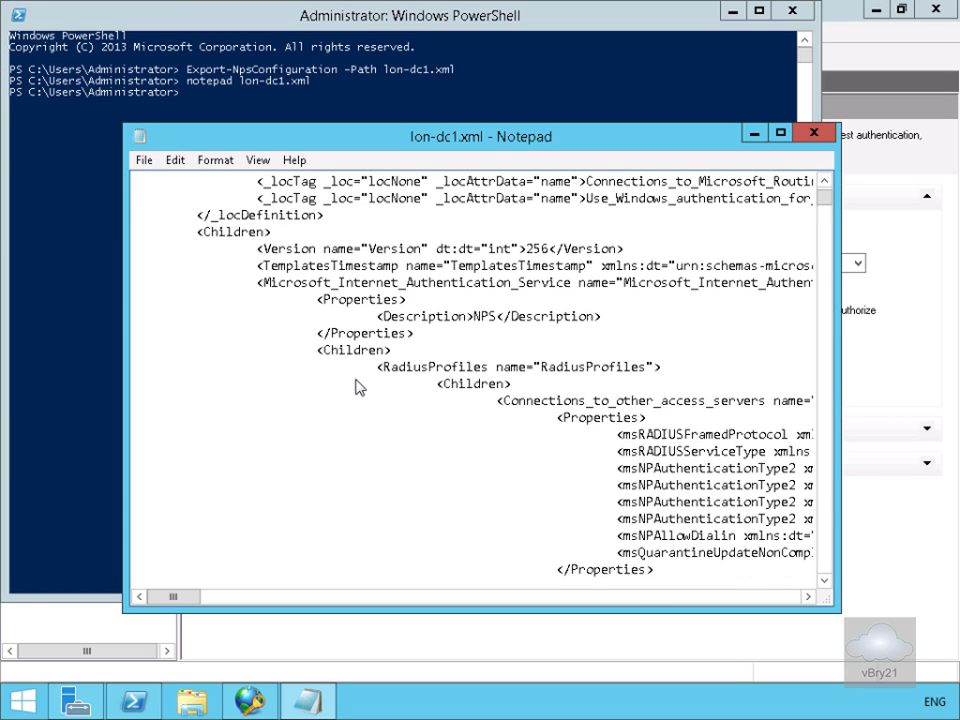
pyautogui.scroll(-15, 357, 388)
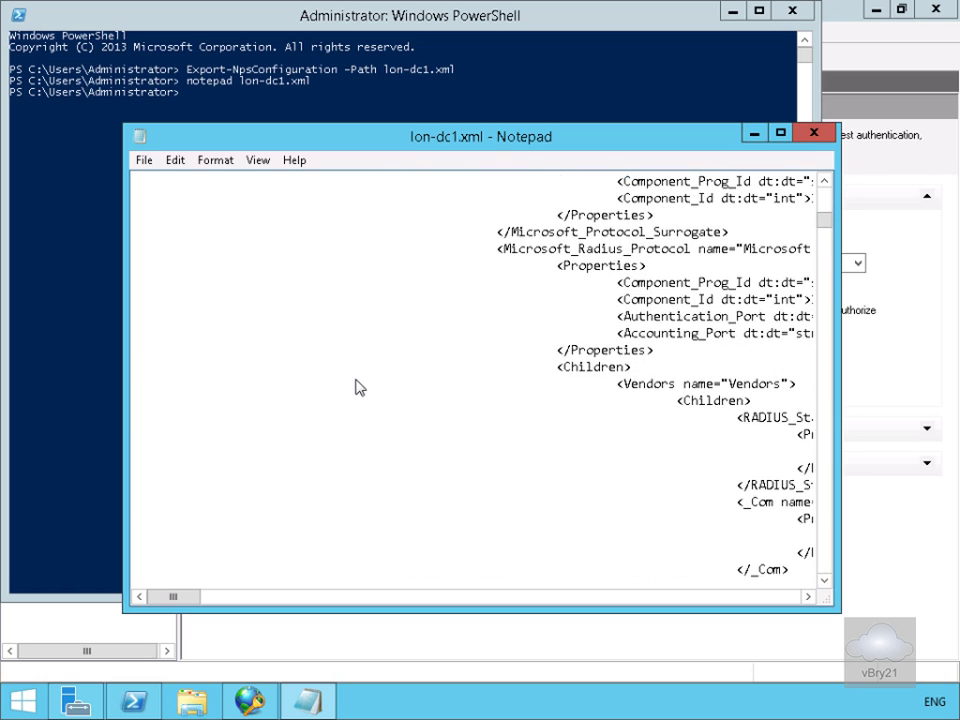
pyautogui.scroll(-15, 360, 387)
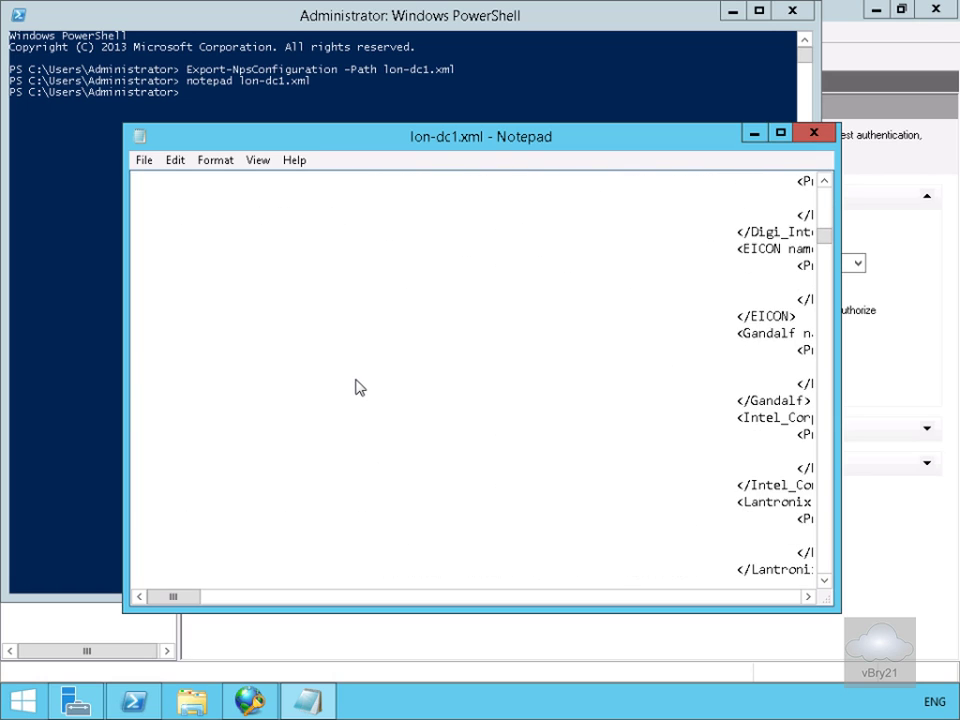
pyautogui.scroll(-12, 360, 387)
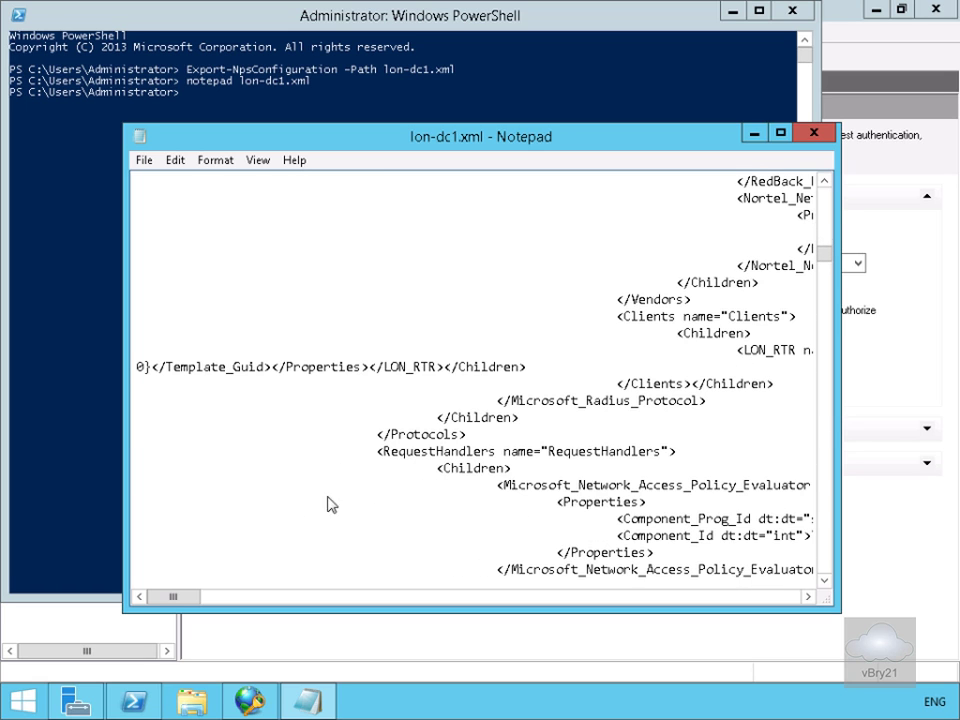
pyautogui.click(823, 345)
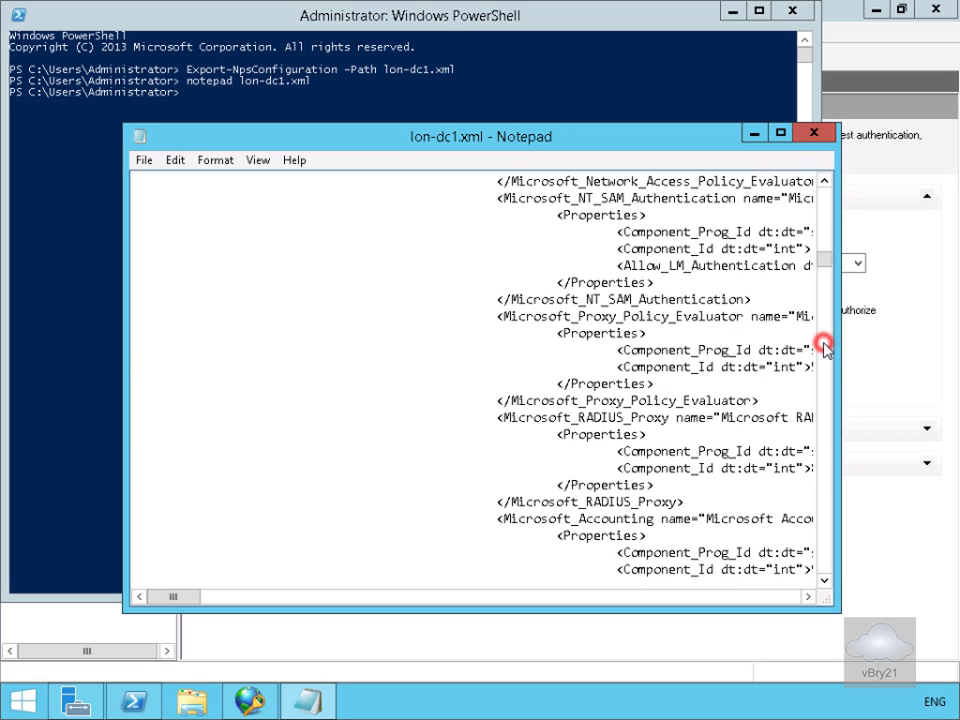
pyautogui.click(825, 350)
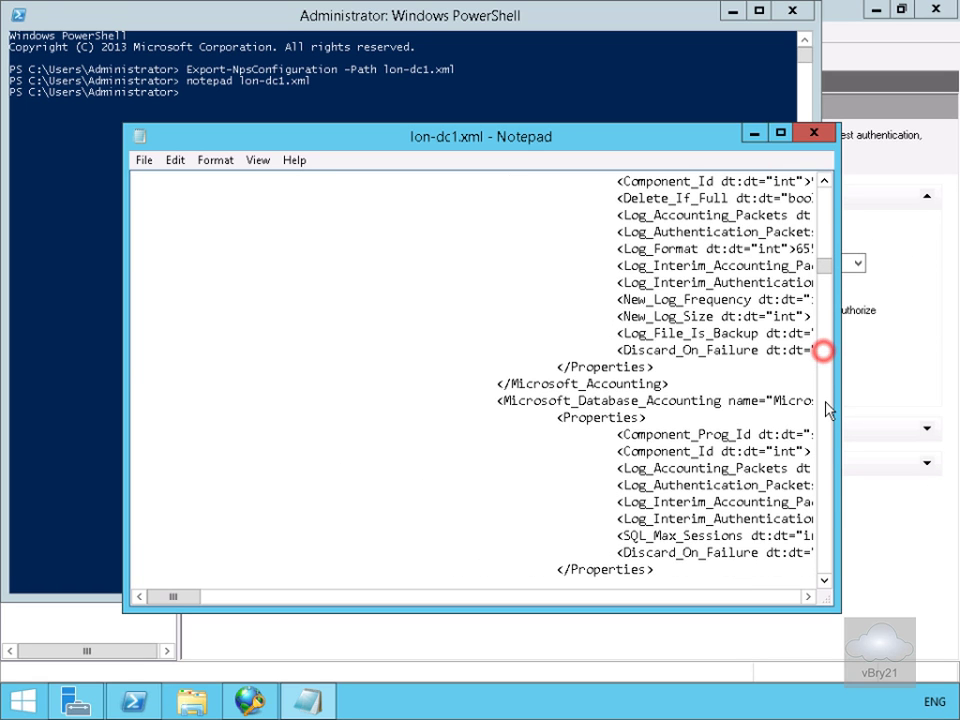
pyautogui.click(829, 453)
pyautogui.click(829, 460)
pyautogui.click(828, 472)
pyautogui.click(827, 484)
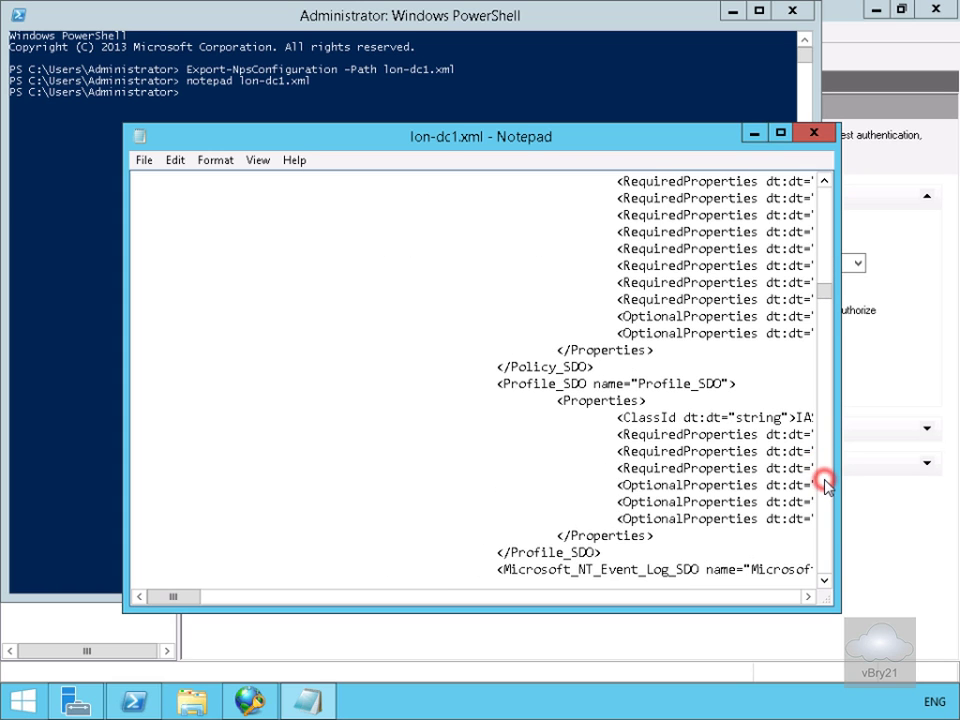
pyautogui.click(825, 482)
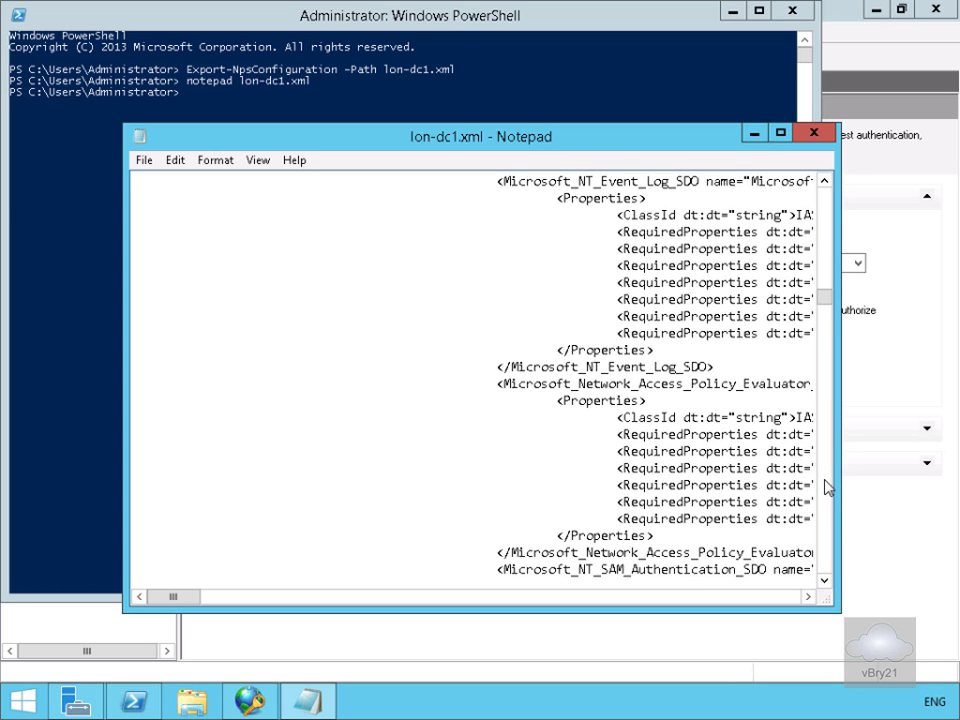